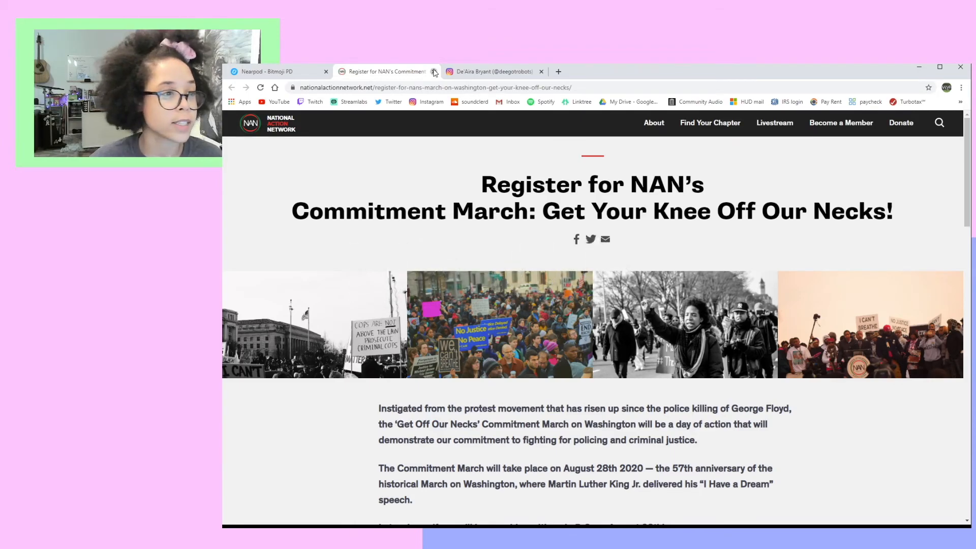
Step: Close the march registration and Instagram pages and clear the selection on the Homepage slide
{"action": "left_click", "coordinate": [435, 72]}
{"action": "left_click", "coordinate": [435, 73]}
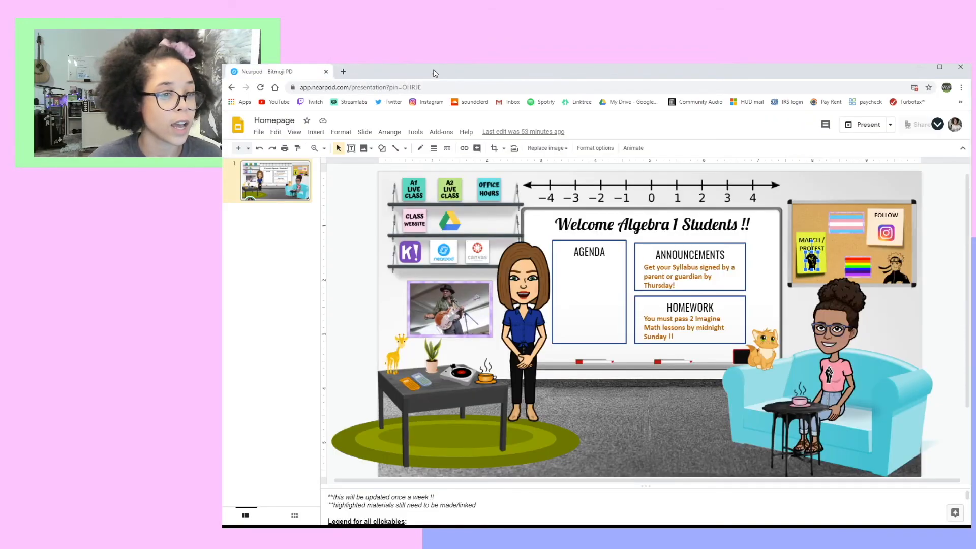
{"action": "left_click", "coordinate": [896, 314]}
{"action": "left_click", "coordinate": [920, 312]}
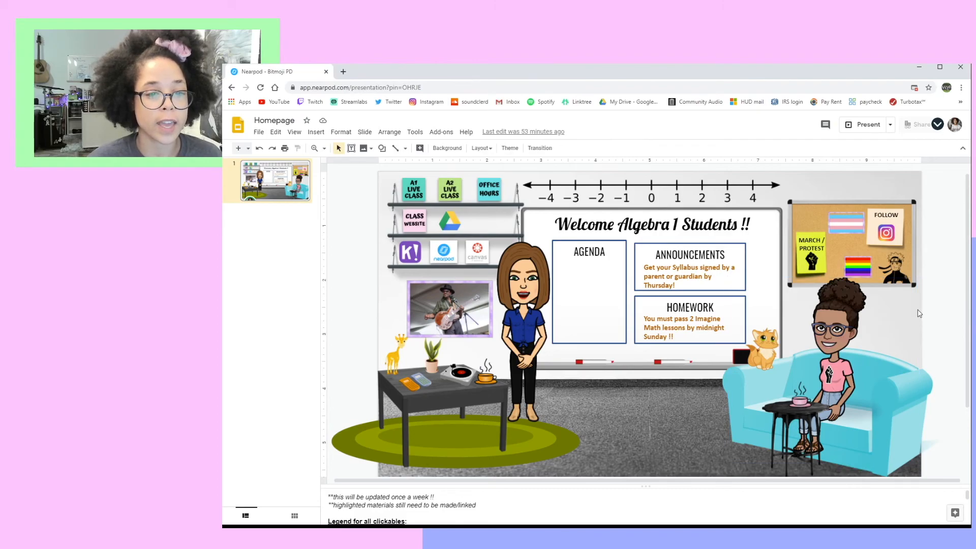
Step: Check the links attached to the transgender flag, the rainbow flag and the Naruto picture on the bulletin board
{"action": "left_click", "coordinate": [829, 218]}
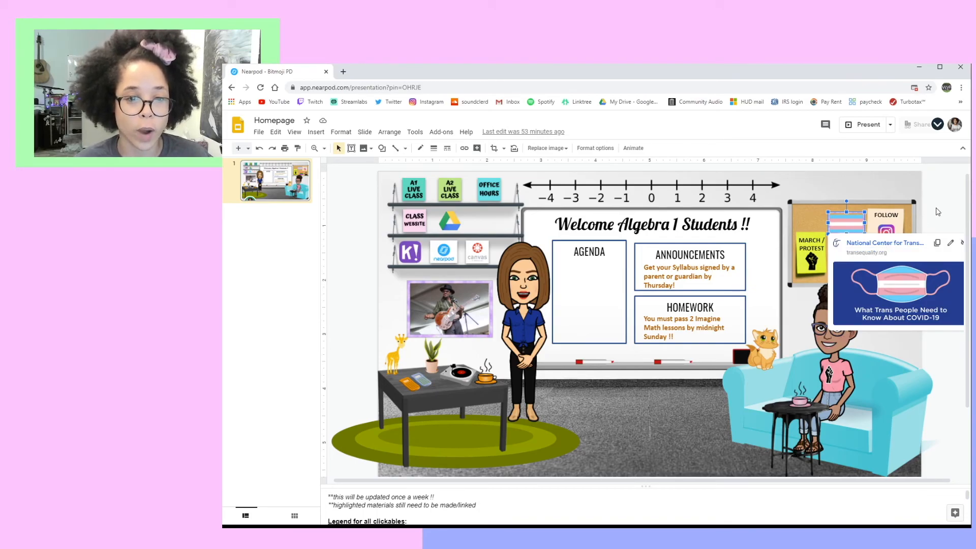
{"action": "left_click", "coordinate": [893, 254]}
{"action": "left_click", "coordinate": [853, 273]}
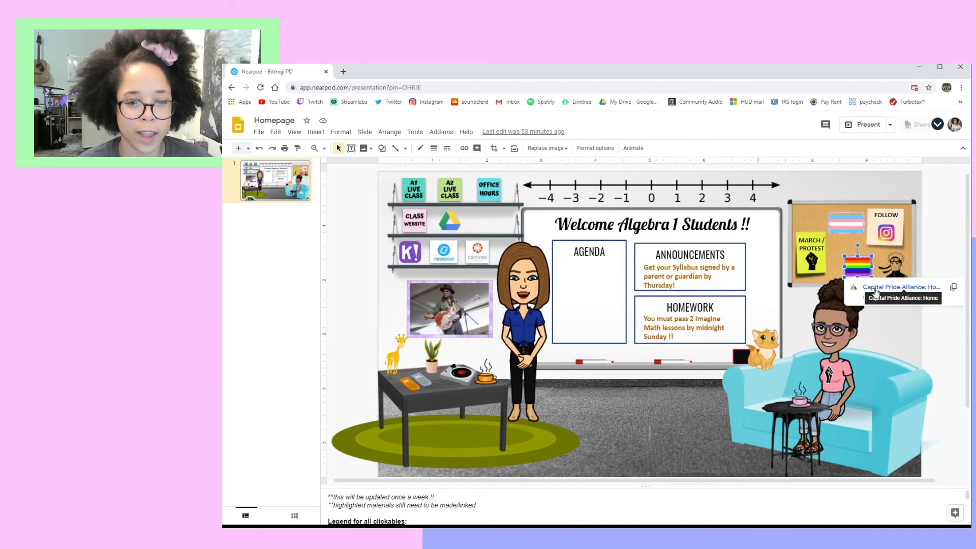
{"action": "left_click", "coordinate": [909, 273]}
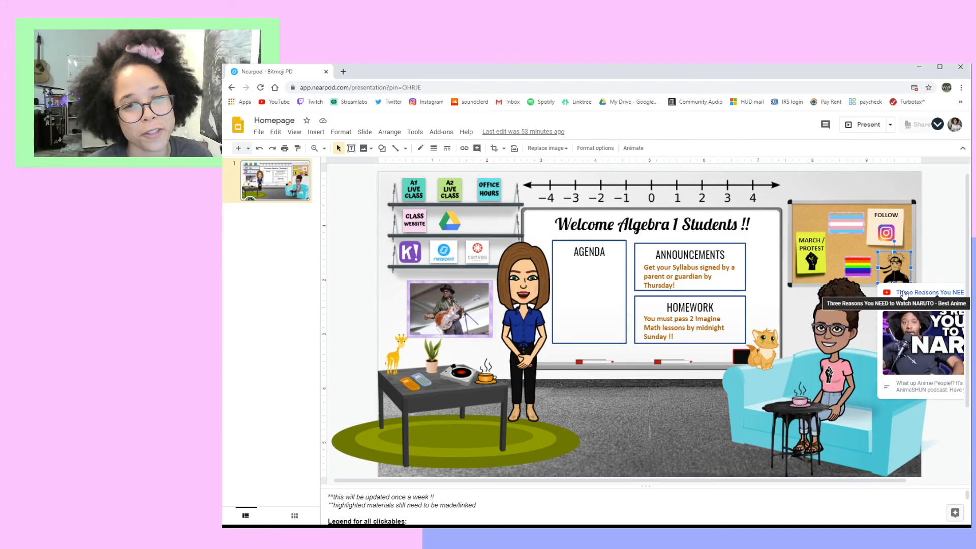
{"action": "left_click", "coordinate": [927, 252]}
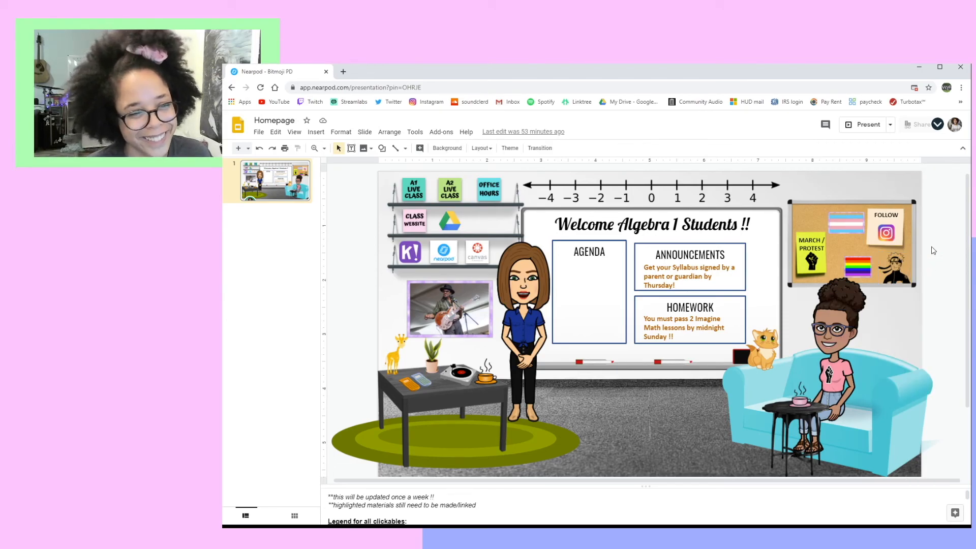
Step: Open the web app linked to the number line above the whiteboard and look through its fraction interval options
{"action": "left_click", "coordinate": [677, 186]}
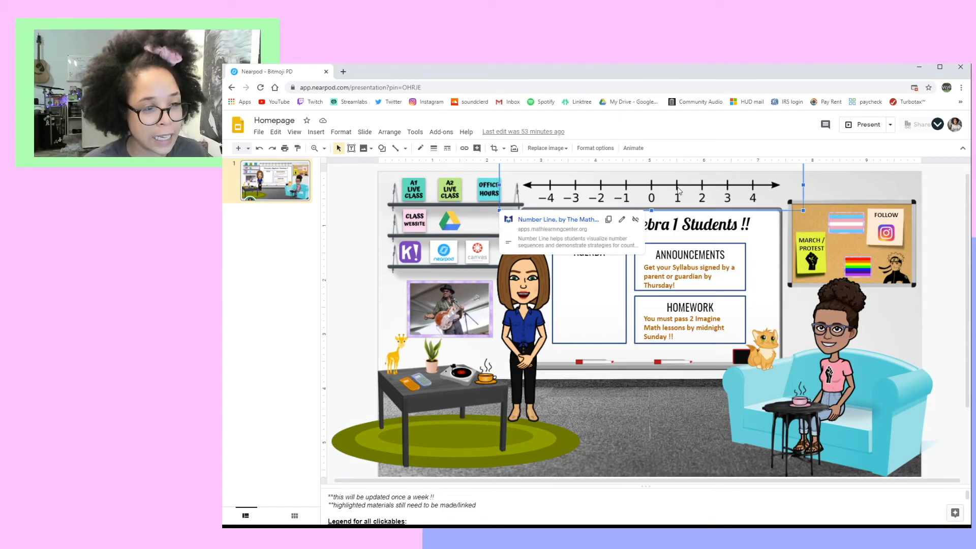
{"action": "left_click", "coordinate": [533, 221]}
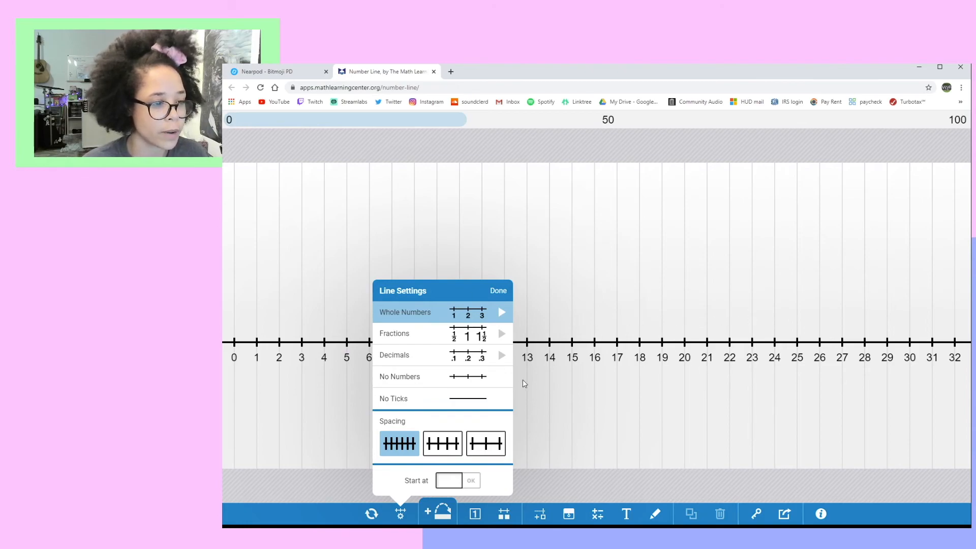
{"action": "left_click", "coordinate": [463, 339]}
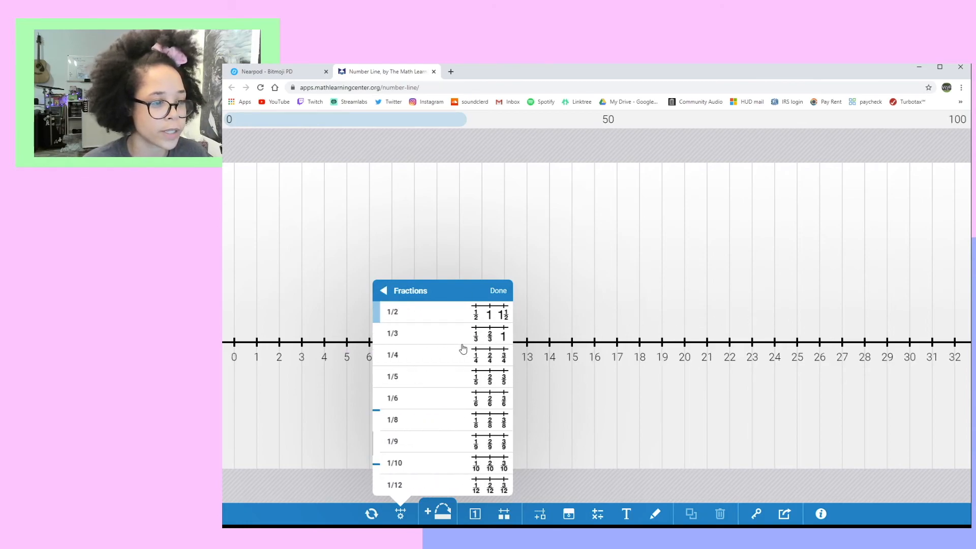
{"action": "left_click", "coordinate": [383, 295]}
Step: Set the number line's tick spacing to the widest option and return to the Homepage slide
{"action": "left_click", "coordinate": [431, 440]}
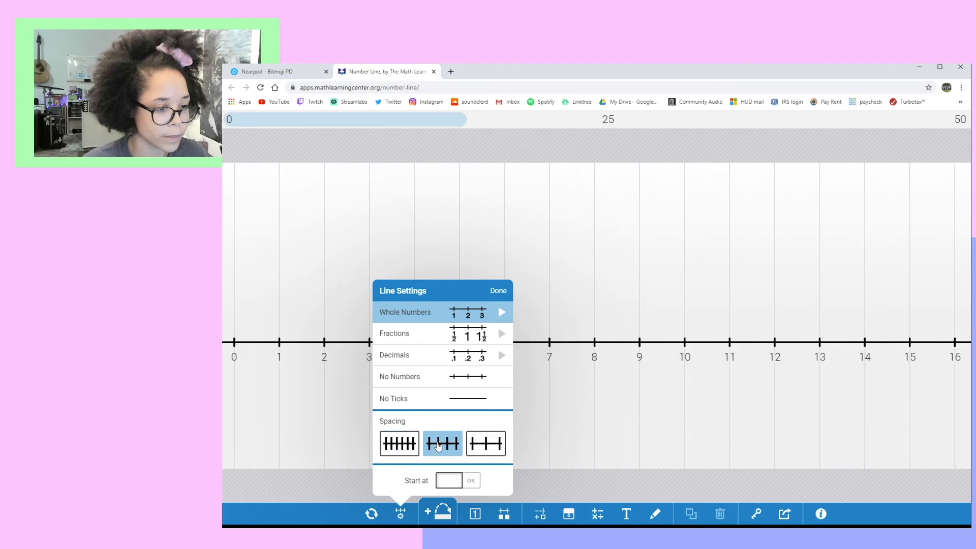
{"action": "left_click", "coordinate": [480, 447]}
{"action": "left_click", "coordinate": [264, 71]}
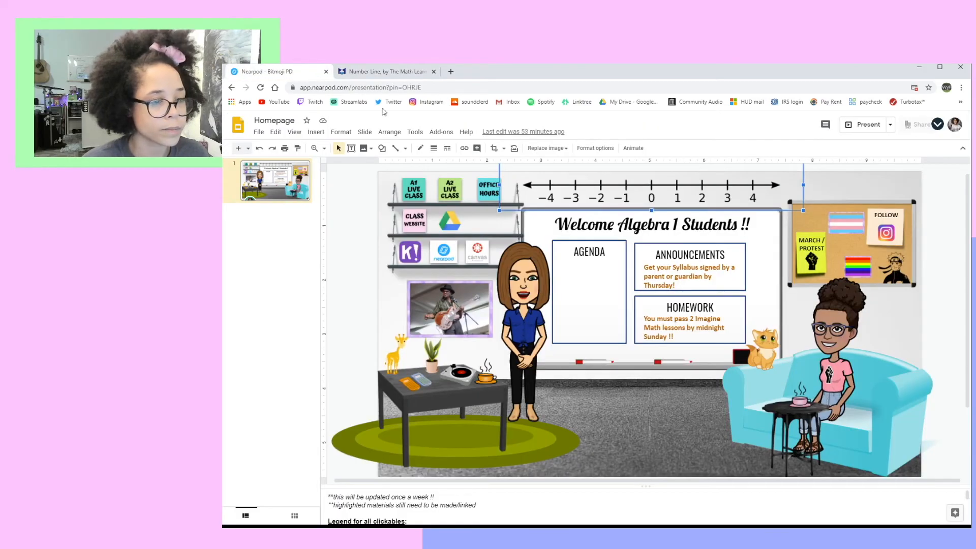
Step: Check the link on the seated Bitmoji and open the form linked to the cat
{"action": "left_click", "coordinate": [835, 319]}
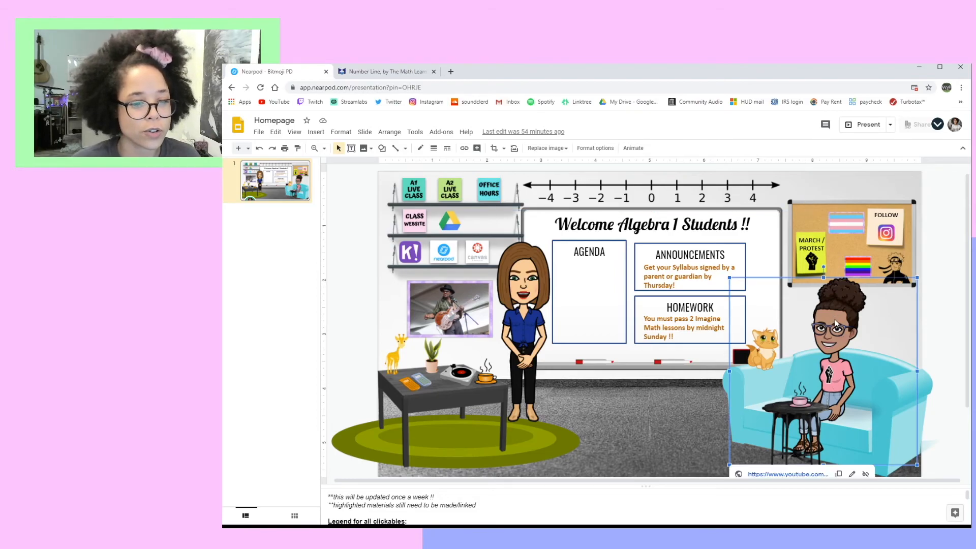
{"action": "left_click", "coordinate": [672, 424]}
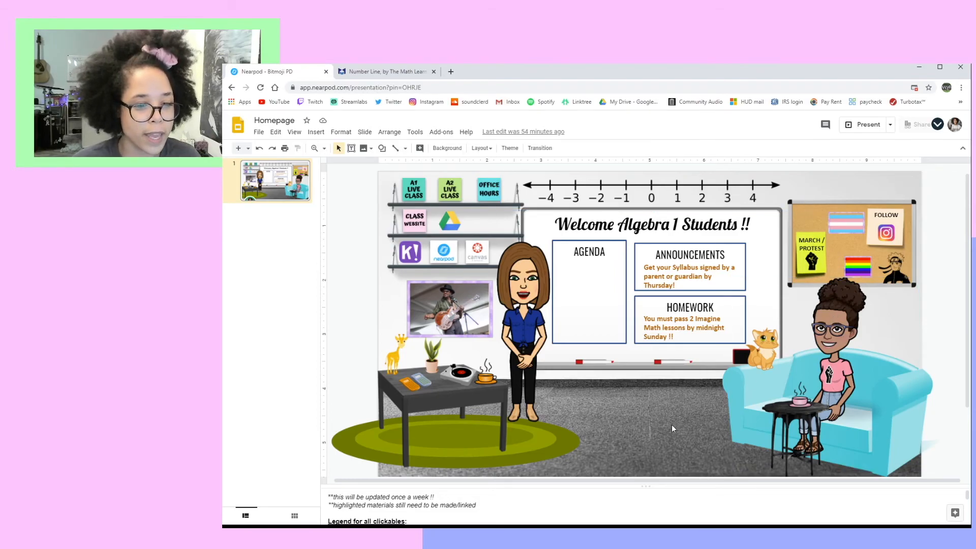
{"action": "left_click", "coordinate": [749, 353]}
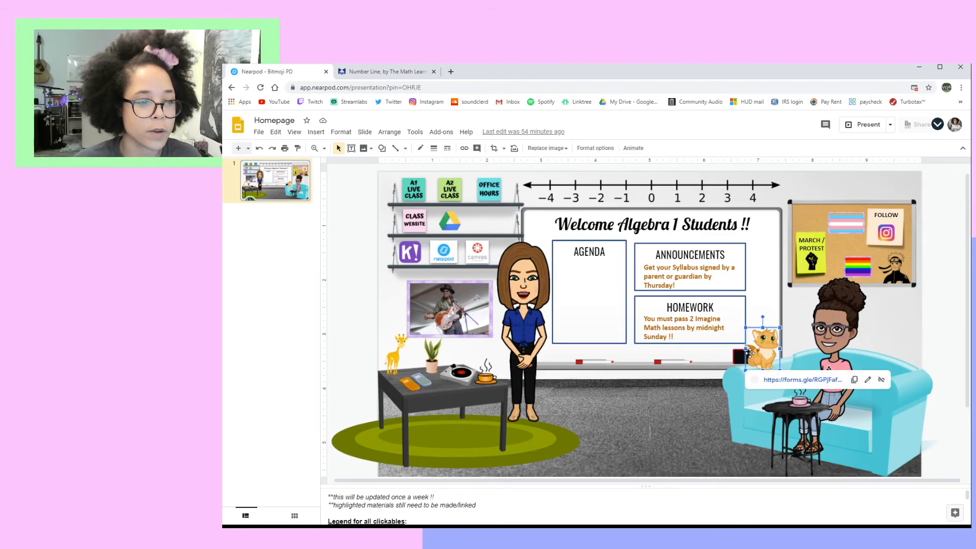
{"action": "left_click", "coordinate": [784, 382]}
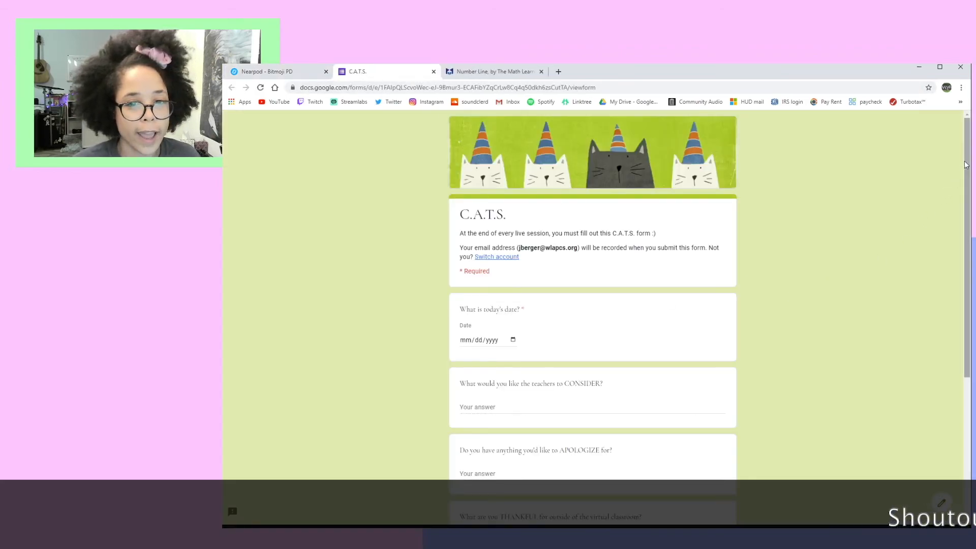
Step: Read through the C.A.T.S. form's CONSIDER, APOLOGIZE, THANKFUL and SHOUTOUT questions and close the form
{"action": "scroll", "coordinate": [965, 172], "scroll_direction": "down", "scroll_amount": 1}
{"action": "left_click_drag", "start_coordinate": [966, 171], "coordinate": [968, 276]}
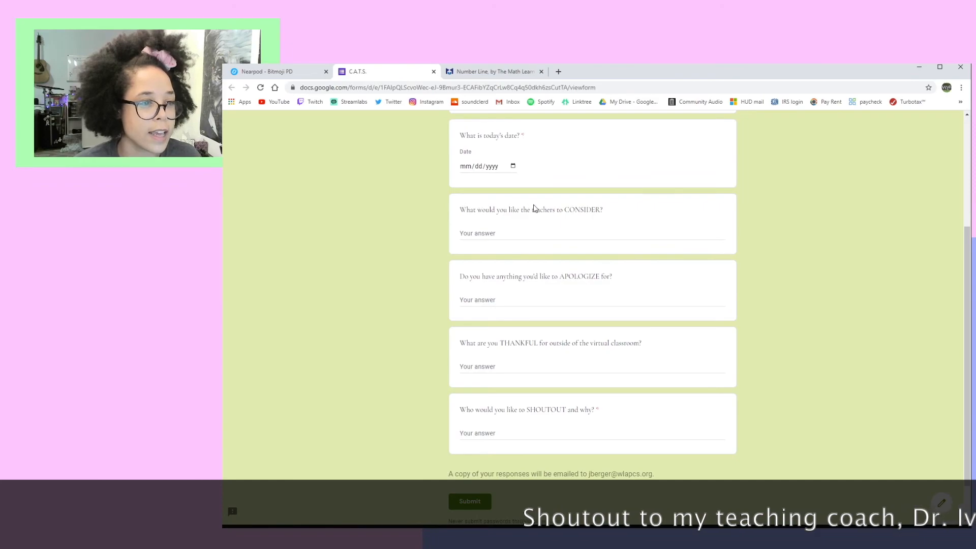
{"action": "left_click_drag", "start_coordinate": [510, 209], "coordinate": [612, 210]}
{"action": "left_click_drag", "start_coordinate": [503, 276], "coordinate": [616, 277]}
{"action": "left_click_drag", "start_coordinate": [473, 343], "coordinate": [640, 346]}
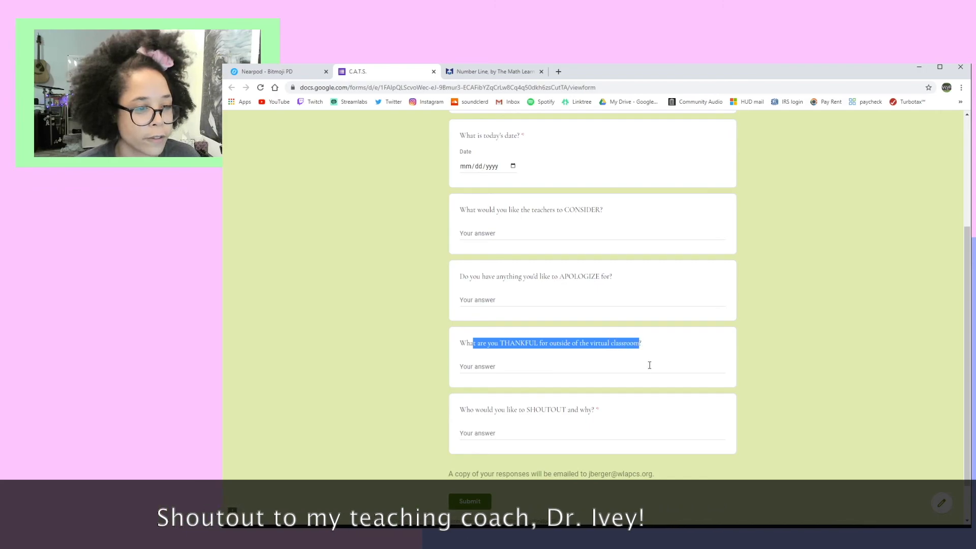
{"action": "left_click", "coordinate": [588, 341]}
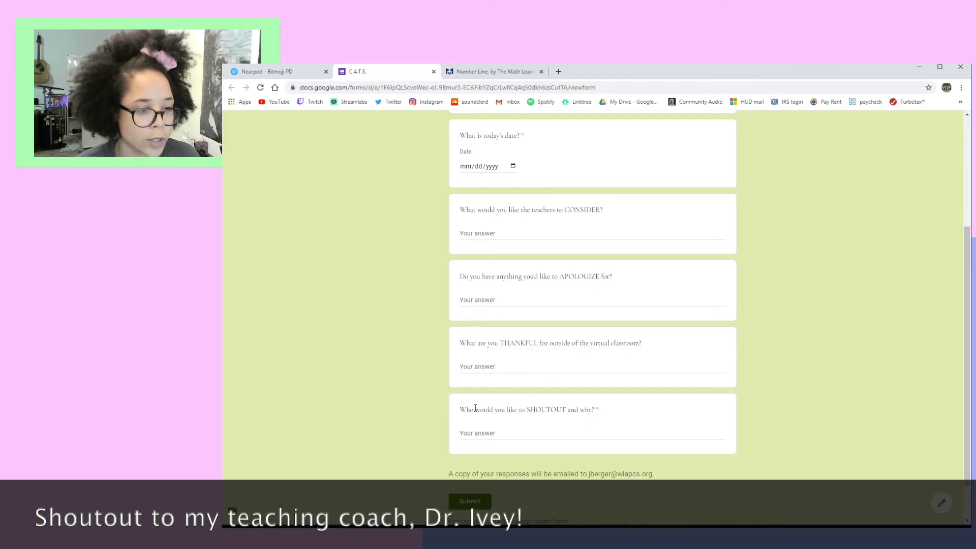
{"action": "left_click_drag", "start_coordinate": [462, 407], "coordinate": [551, 426]}
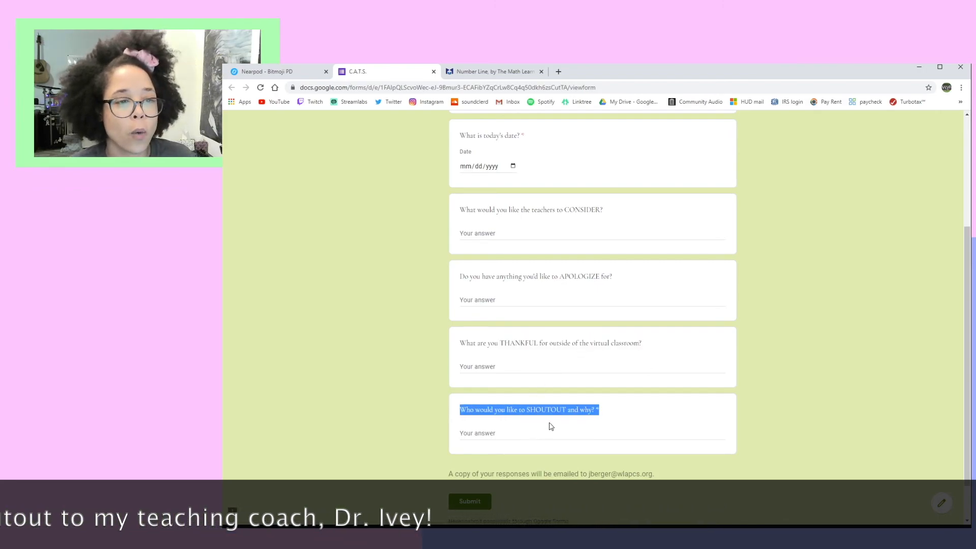
{"action": "left_click", "coordinate": [605, 413]}
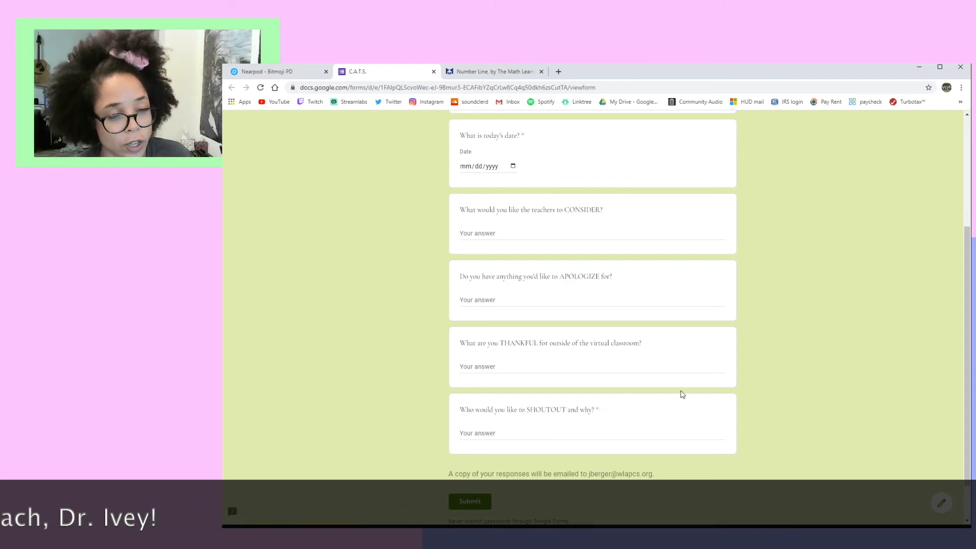
{"action": "scroll", "coordinate": [681, 394], "scroll_direction": "up", "scroll_amount": 4}
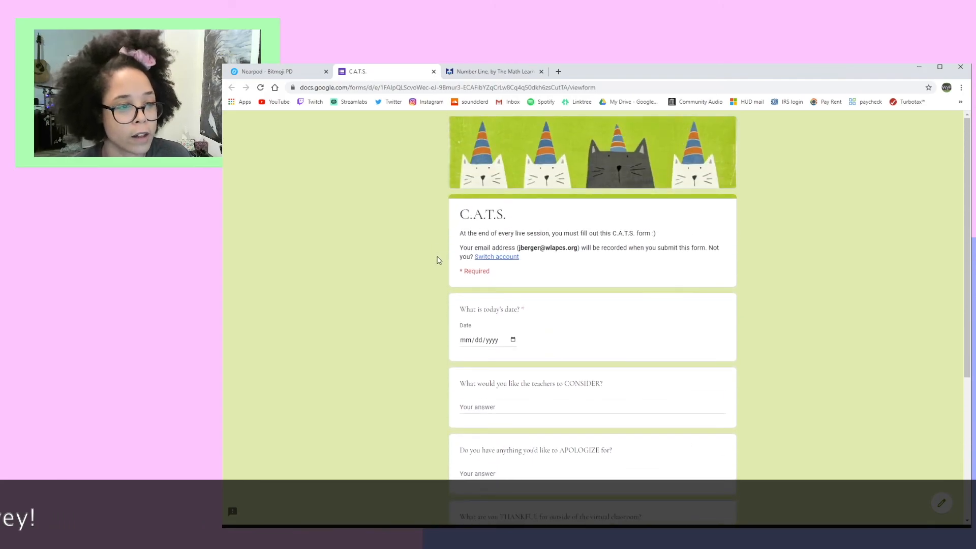
{"action": "left_click", "coordinate": [434, 72]}
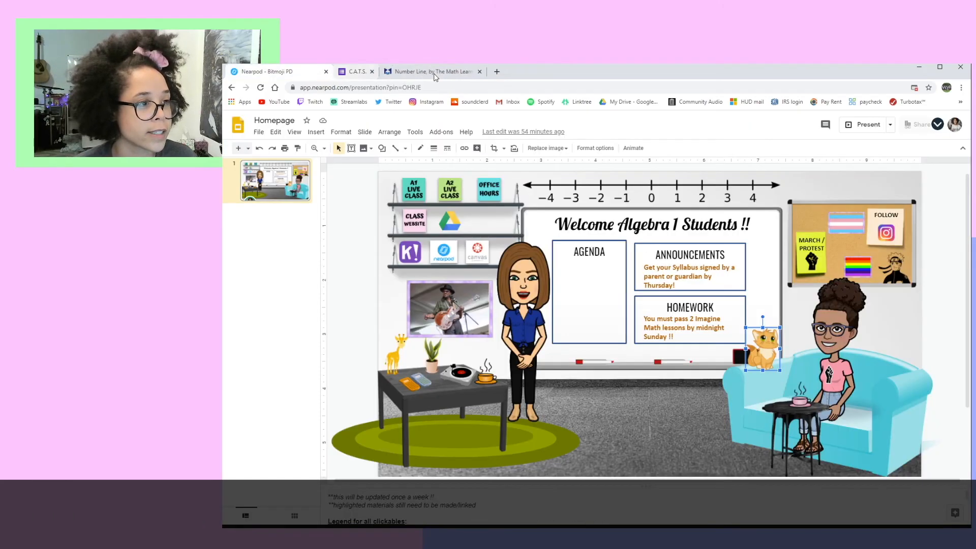
{"action": "left_click", "coordinate": [655, 393]}
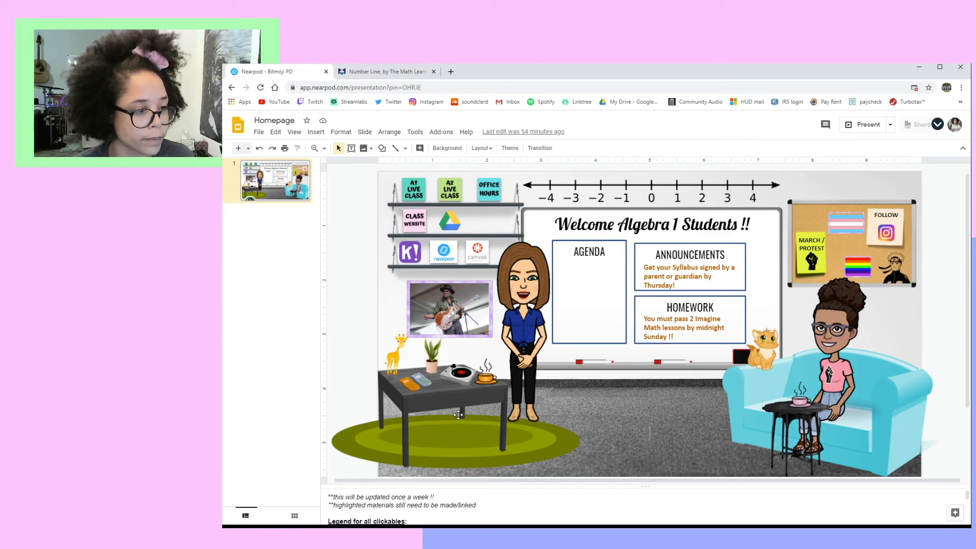
Step: Open the lofi hip hop radio video linked to the record player, view it briefly and close it
{"action": "left_click", "coordinate": [462, 374]}
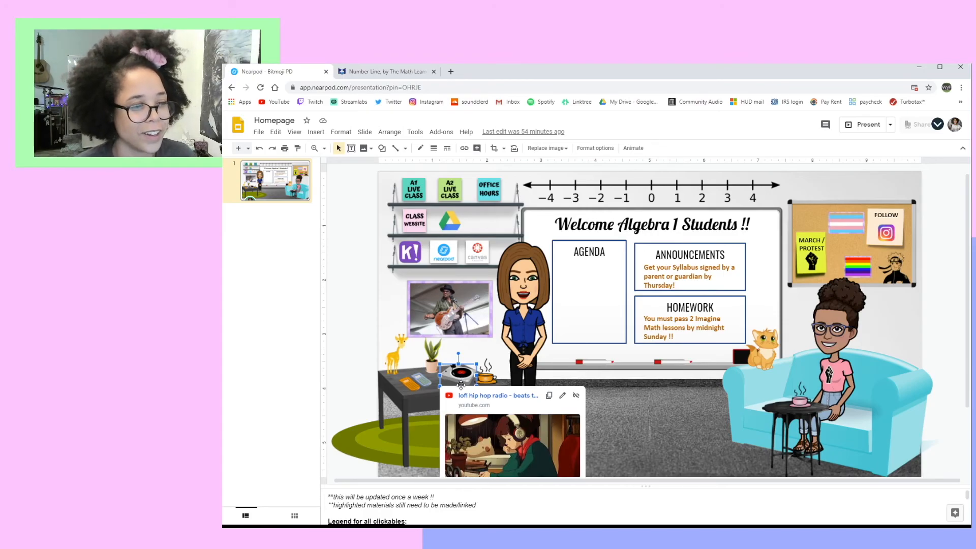
{"action": "left_click", "coordinate": [488, 395]}
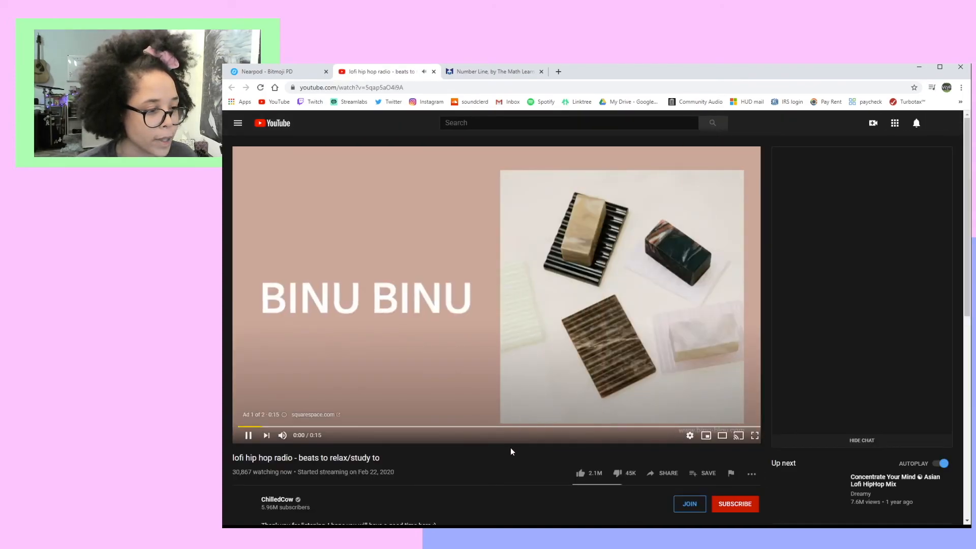
{"action": "left_click_drag", "start_coordinate": [235, 457], "coordinate": [390, 455]}
{"action": "left_click", "coordinate": [518, 454]}
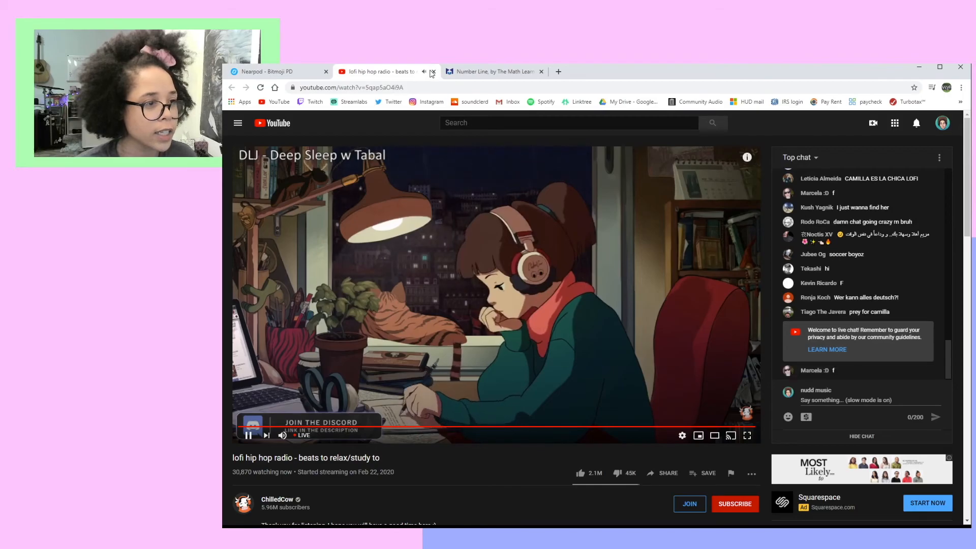
{"action": "key", "text": "ctrl+w"}
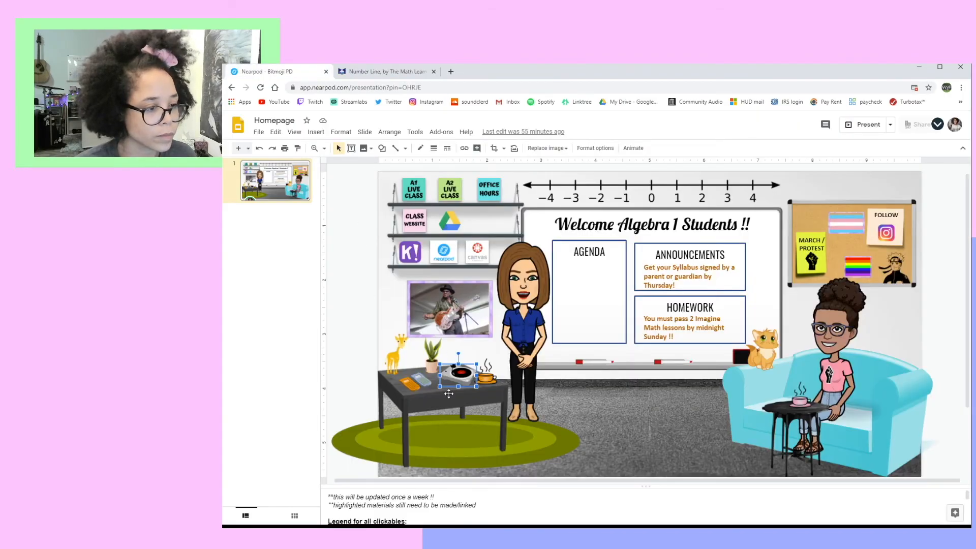
Step: Check the links on the two desk calculators and open the page linked to the giraffe
{"action": "left_click", "coordinate": [407, 386]}
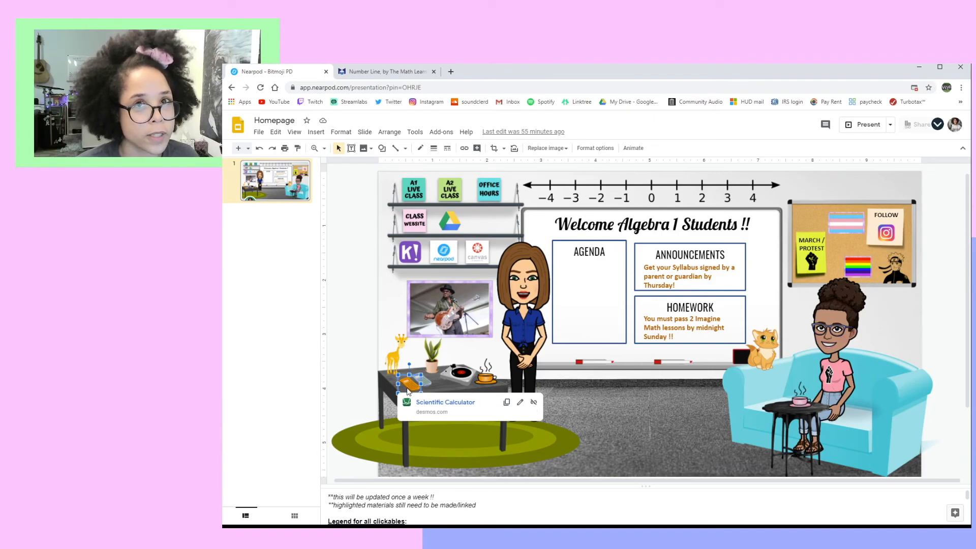
{"action": "left_click", "coordinate": [424, 380]}
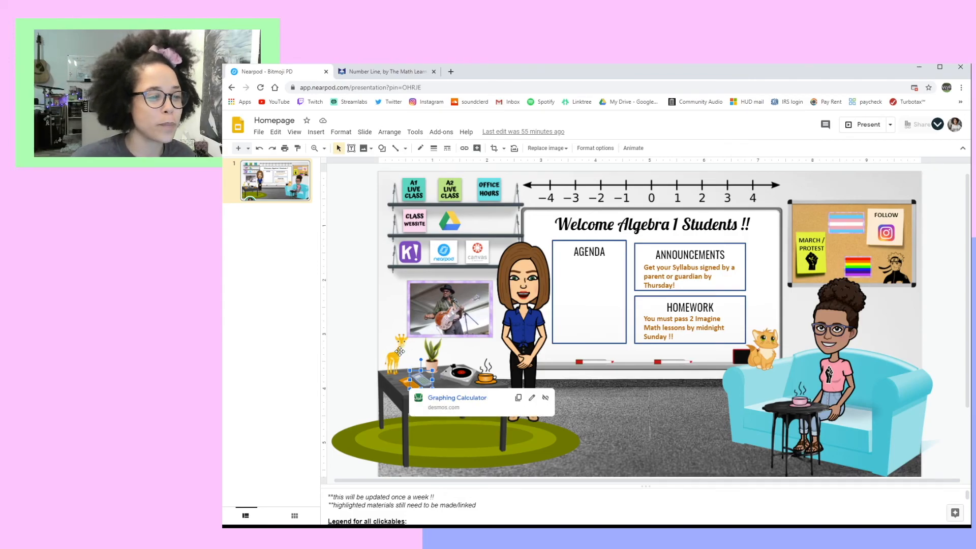
{"action": "left_click", "coordinate": [400, 346]}
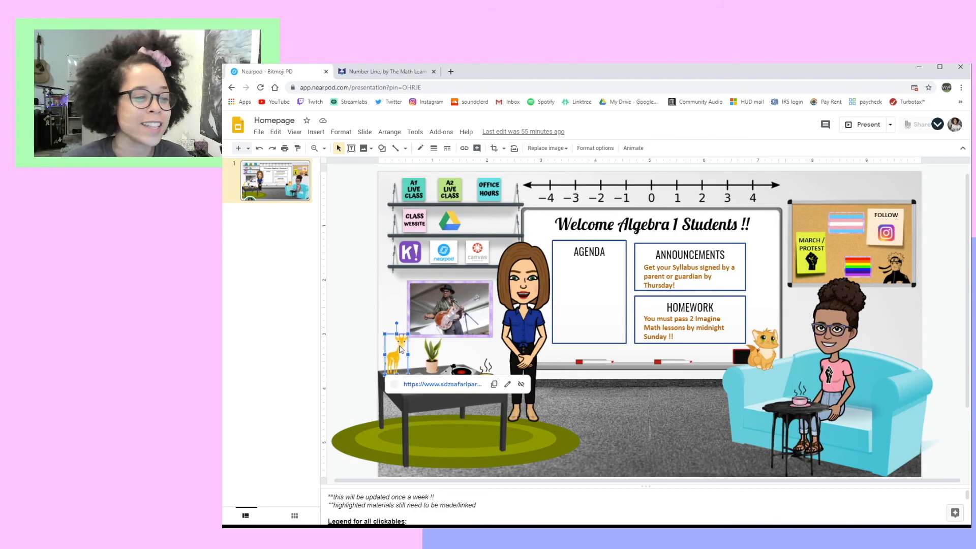
{"action": "left_click", "coordinate": [426, 385]}
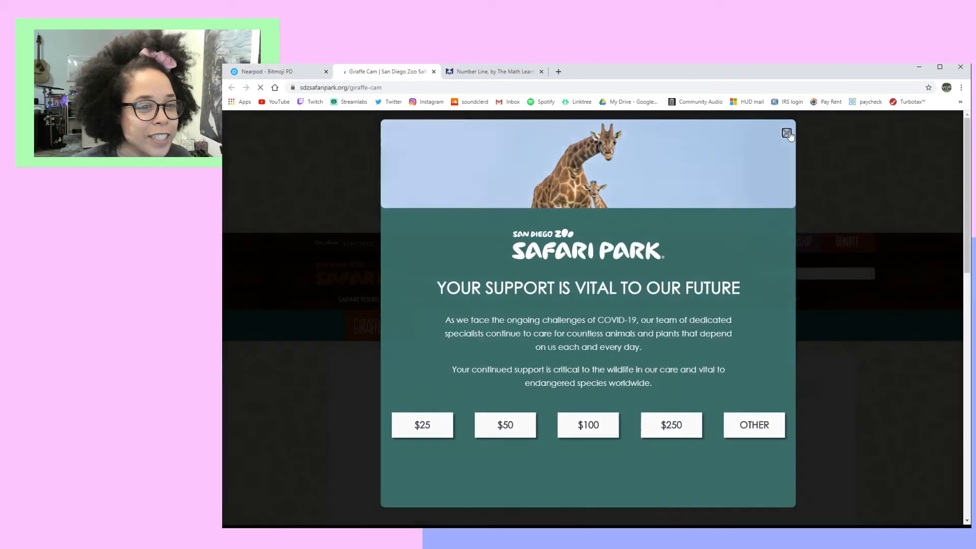
Step: Dismiss the donation pop-up, view the live Giraffe Cam feed and return to the Homepage slide
{"action": "left_click", "coordinate": [786, 133]}
{"action": "scroll", "coordinate": [770, 316], "scroll_direction": "down", "scroll_amount": 5}
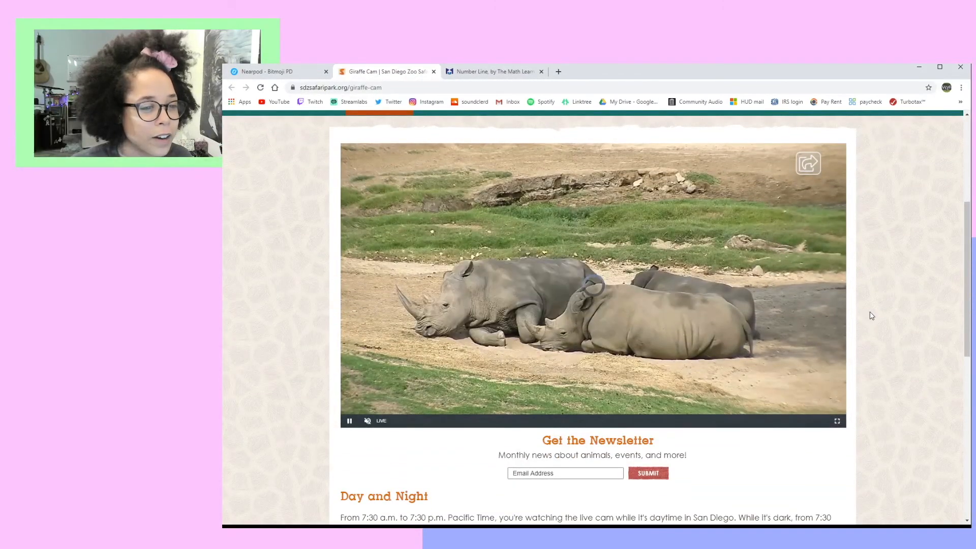
{"action": "scroll", "coordinate": [869, 316], "scroll_direction": "up", "scroll_amount": 1}
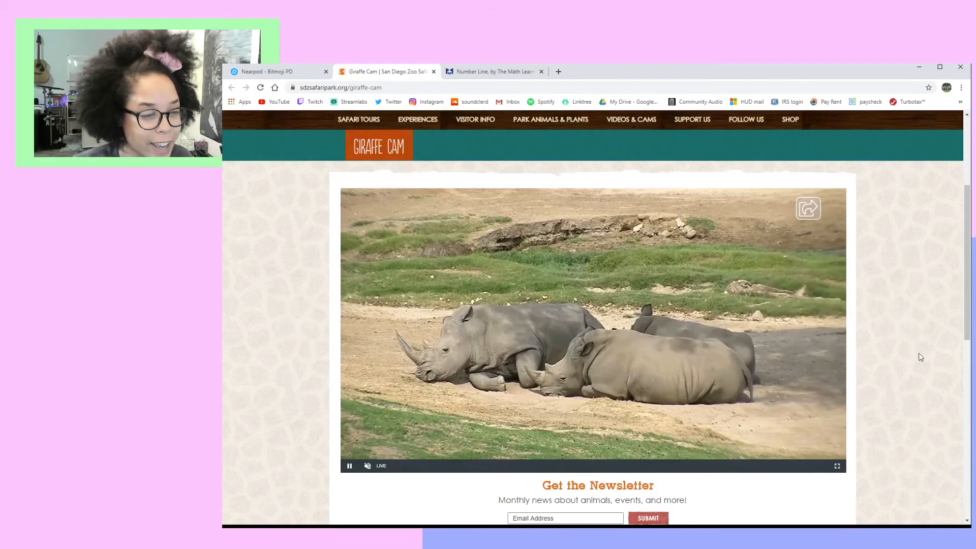
{"action": "scroll", "coordinate": [918, 355], "scroll_direction": "up", "scroll_amount": 1}
{"action": "scroll", "coordinate": [918, 355], "scroll_direction": "down", "scroll_amount": 1}
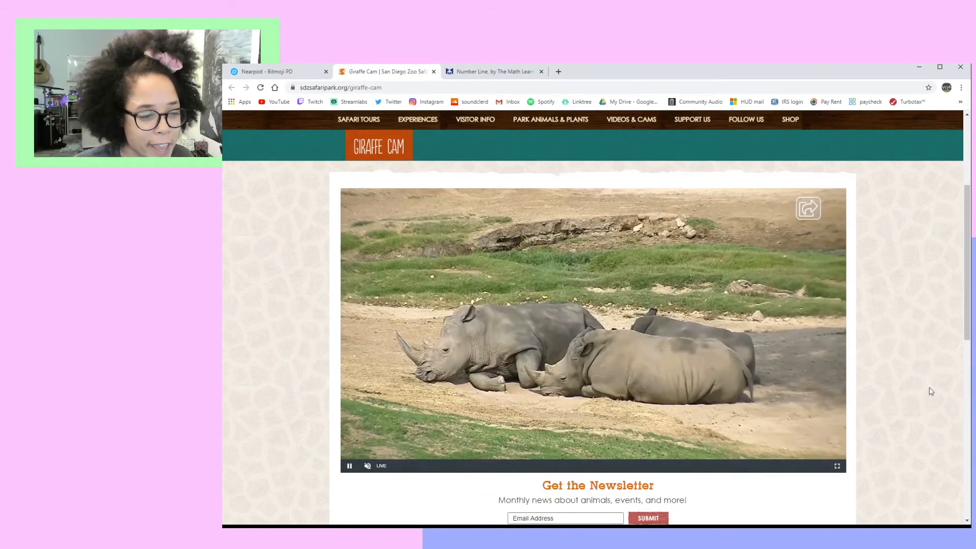
{"action": "left_click", "coordinate": [289, 76]}
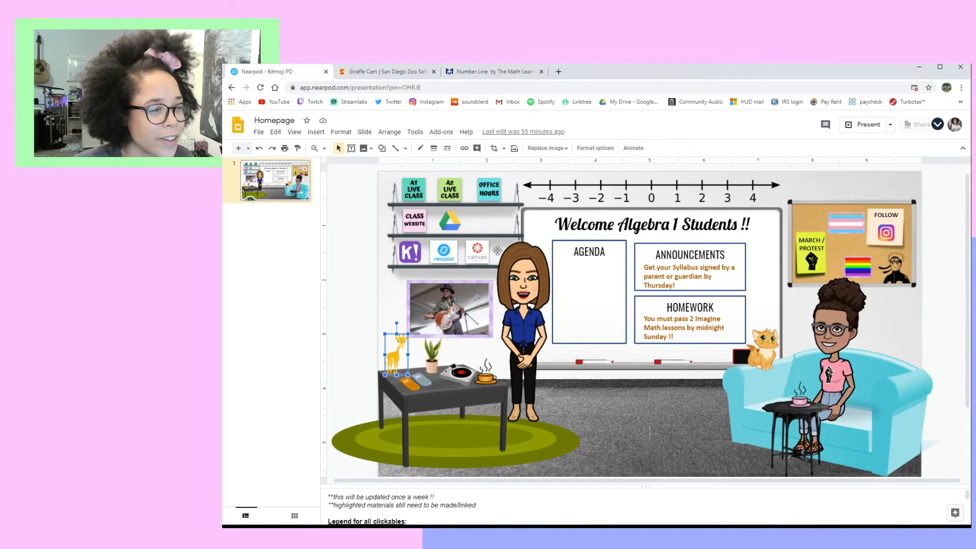
Step: Open the Chuck Brown video linked to the guitarist picture, pause it and return to the Homepage slide
{"action": "left_click", "coordinate": [472, 314]}
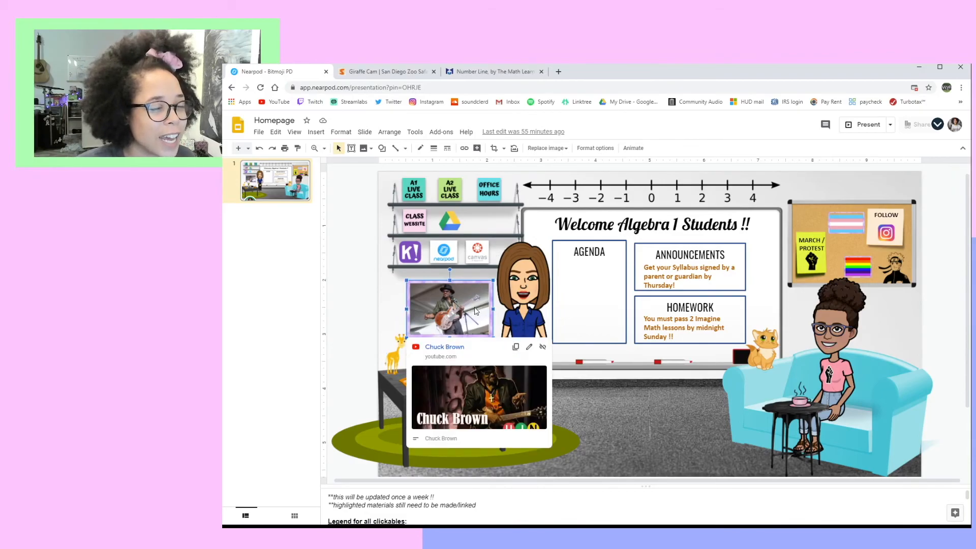
{"action": "left_click", "coordinate": [445, 347]}
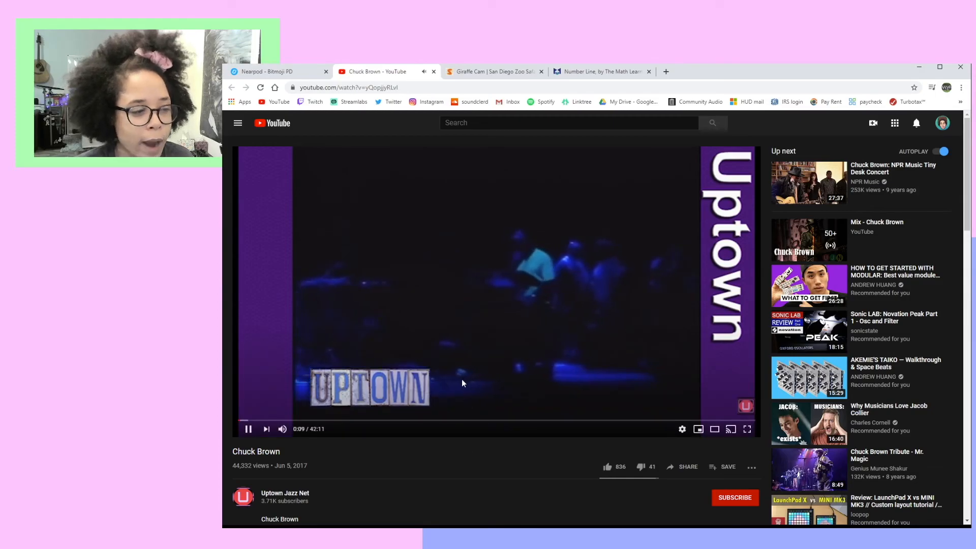
{"action": "left_click", "coordinate": [249, 430]}
{"action": "left_click", "coordinate": [270, 72]}
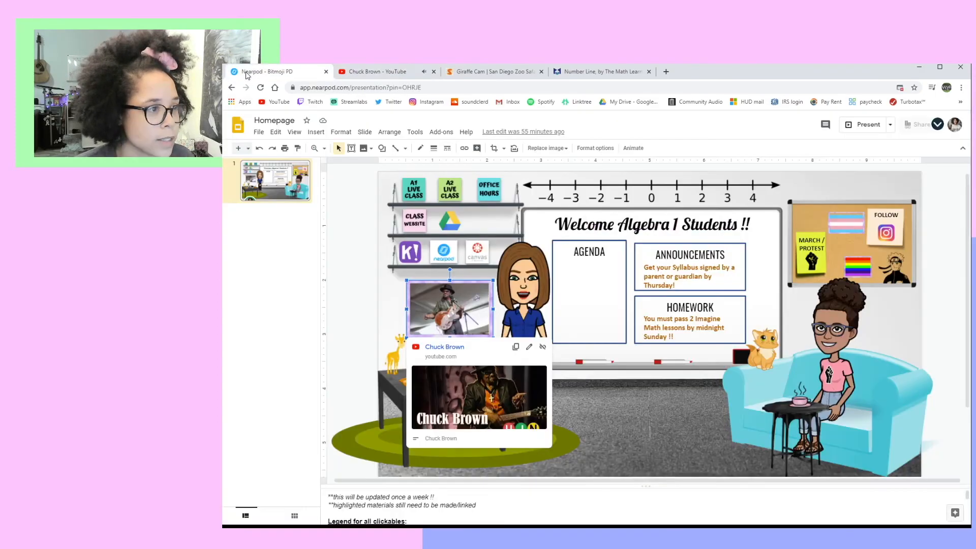
{"action": "left_click", "coordinate": [620, 419]}
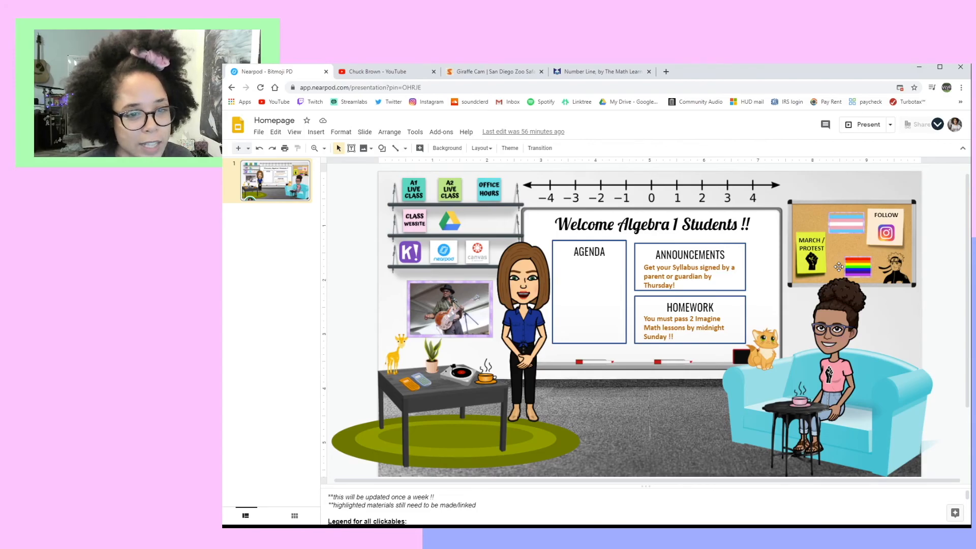
{"action": "left_click_drag", "start_coordinate": [967, 313], "coordinate": [967, 318]}
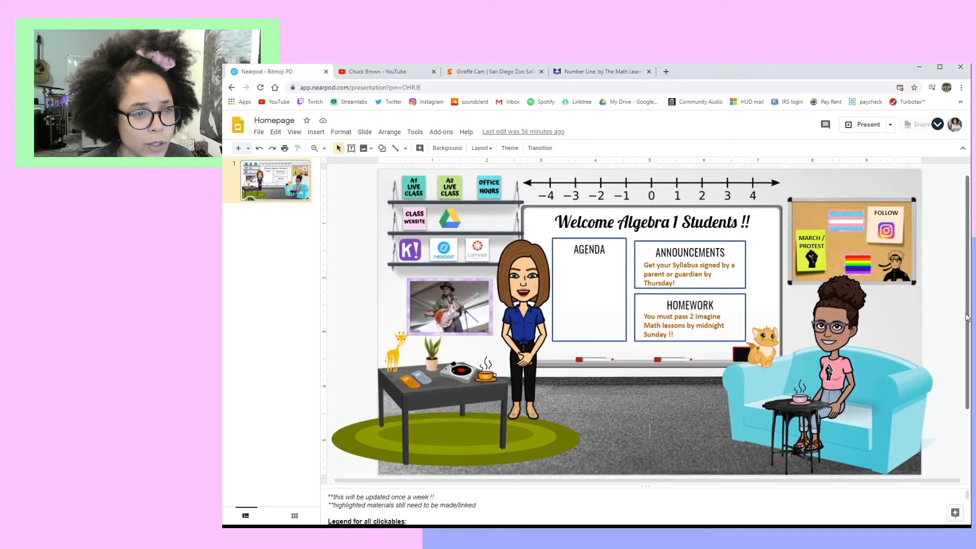